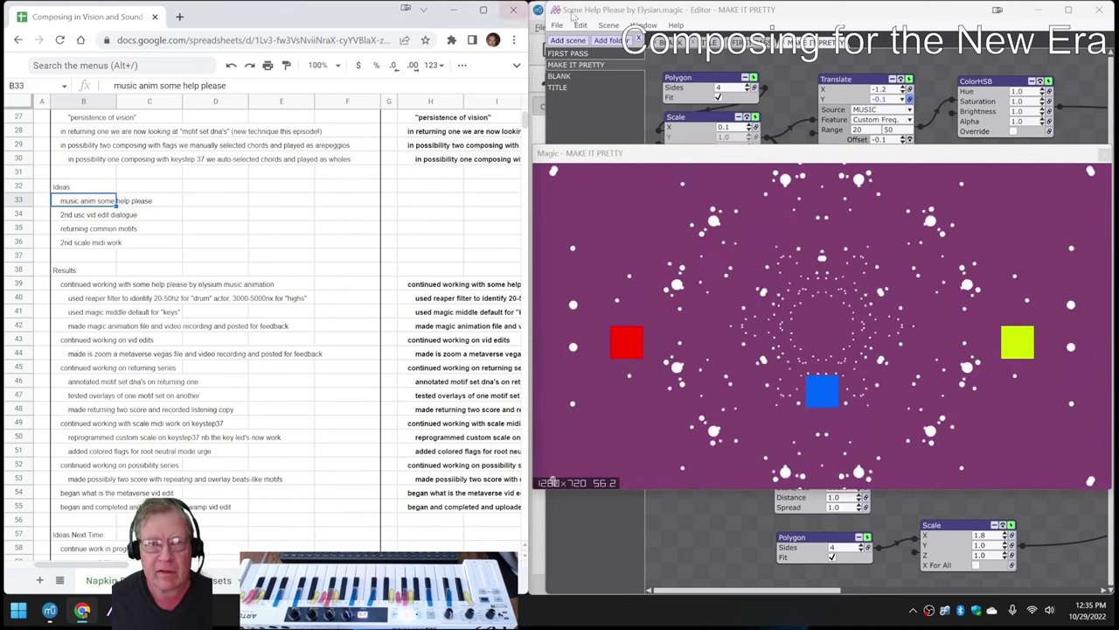
- Focus the Magic editor to preview the MAKE IT PRETTY animation, scrolling the sheet up
{"action": "left_click", "coordinate": [724, 17]}
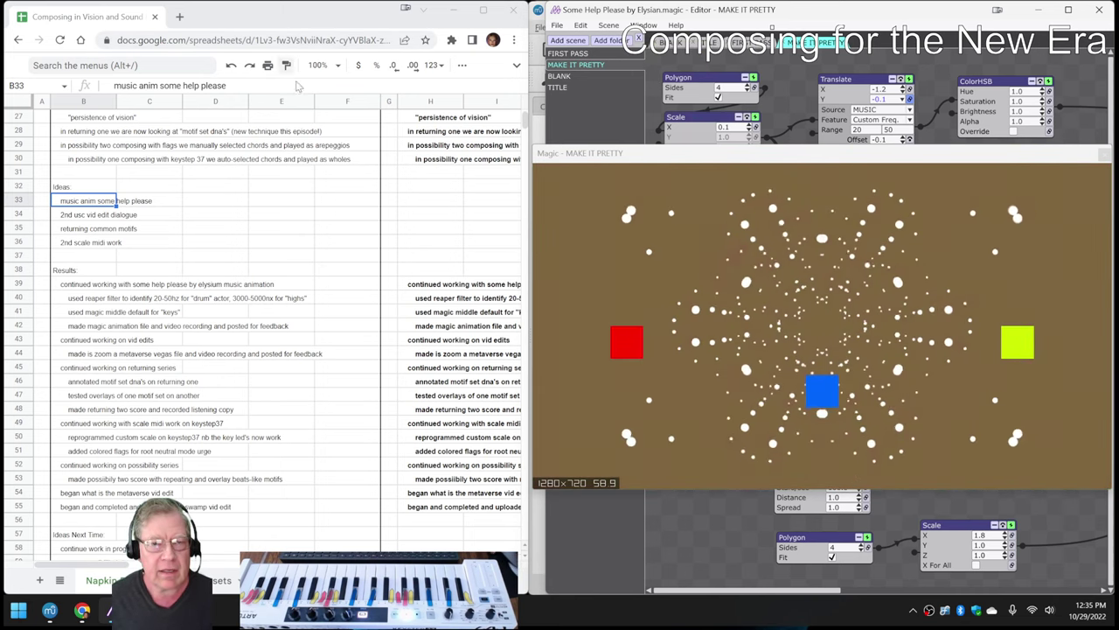
{"action": "scroll", "coordinate": [363, 154], "scroll_direction": "up", "scroll_amount": 4}
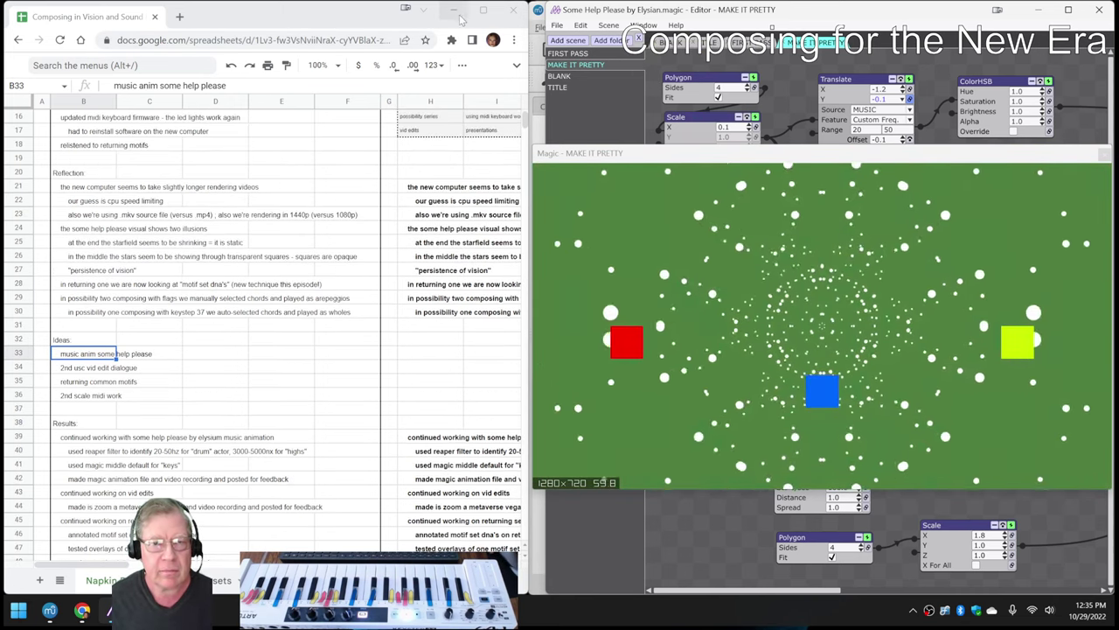
- Maximize the notes sheet, point to the slower-rendering and two-illusions notes, then minimize it
{"action": "left_click", "coordinate": [488, 11]}
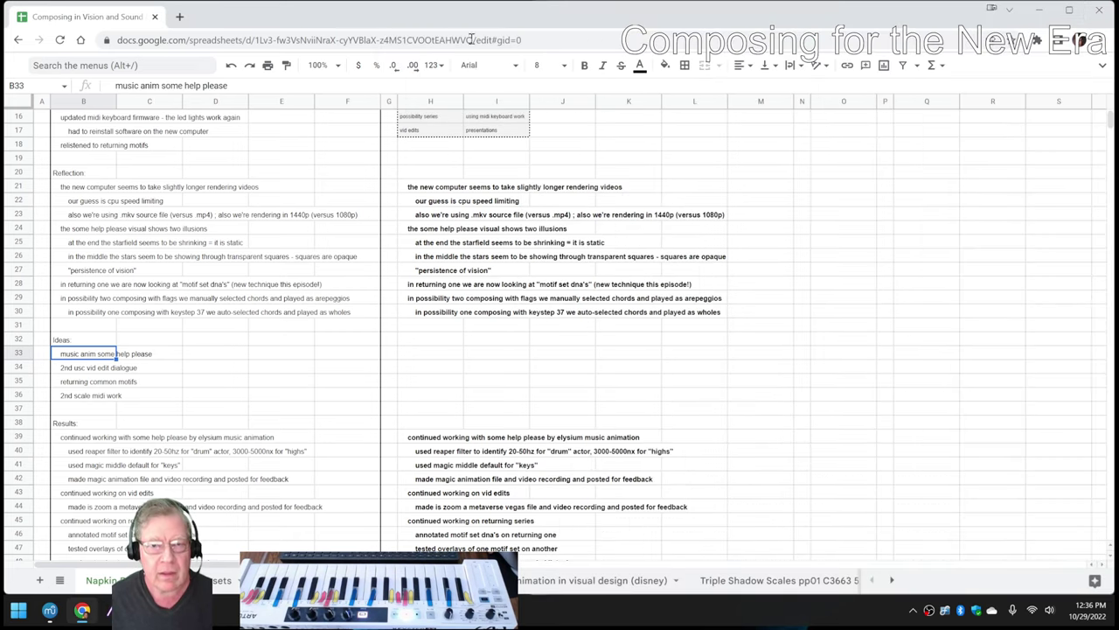
{"action": "left_click", "coordinate": [432, 188]}
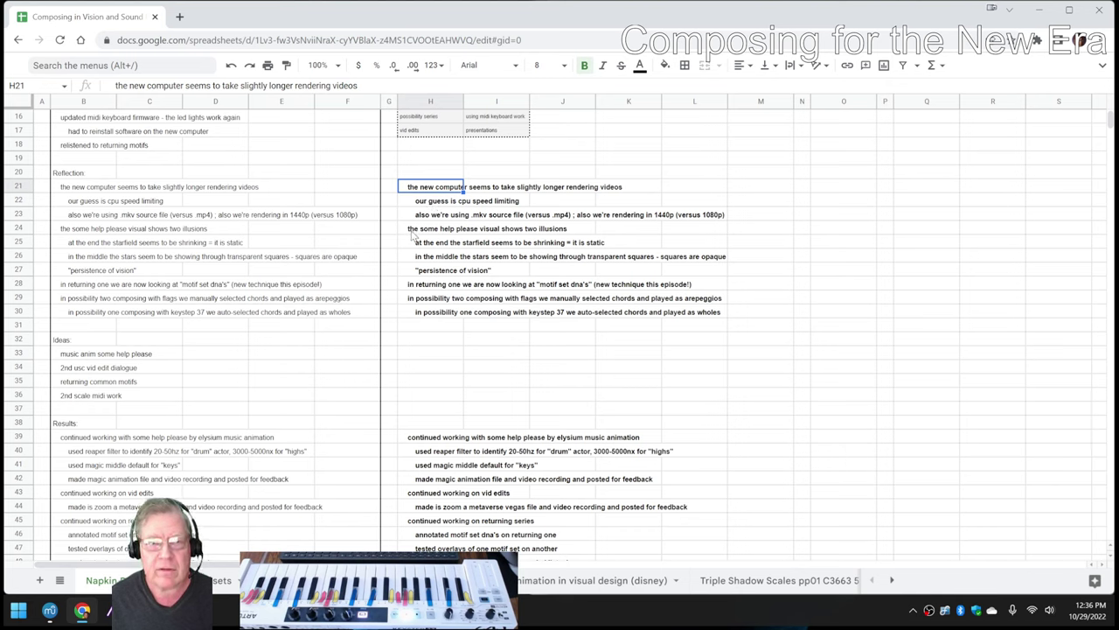
{"action": "left_click", "coordinate": [412, 231]}
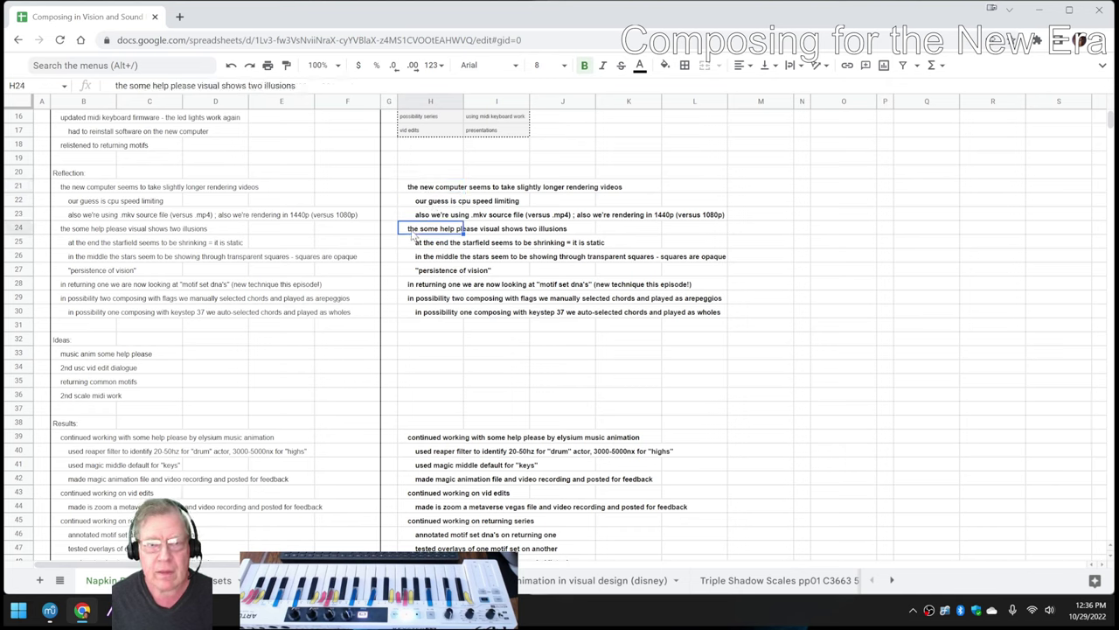
{"action": "left_click", "coordinate": [1039, 13]}
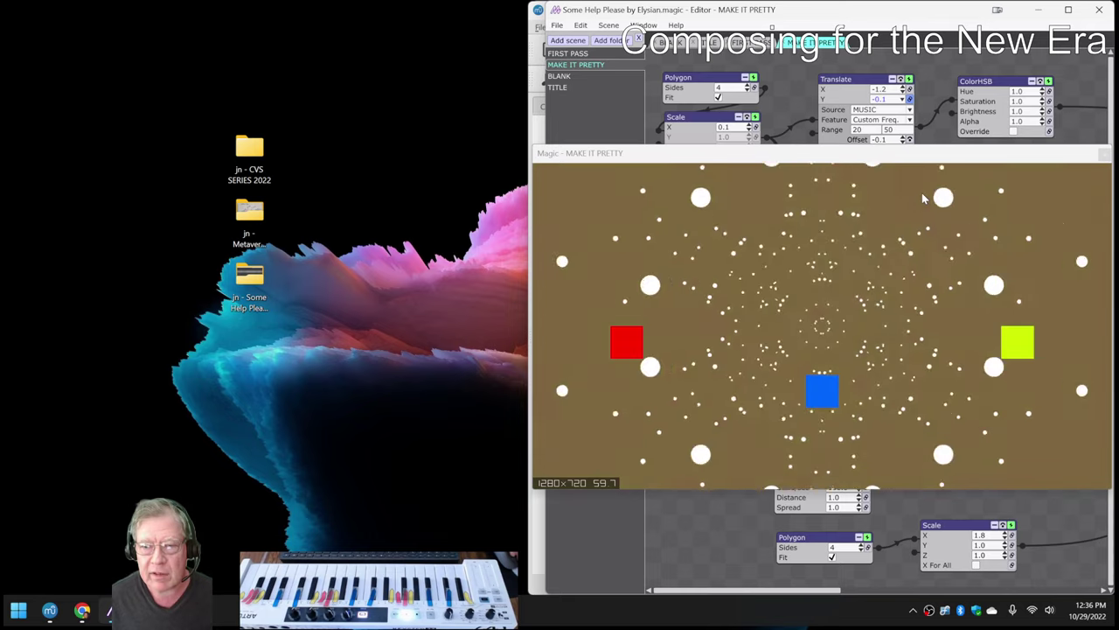
- Briefly bring back the notes sheet, hide it again, then maximize the Magic editor
{"action": "left_click", "coordinate": [83, 611]}
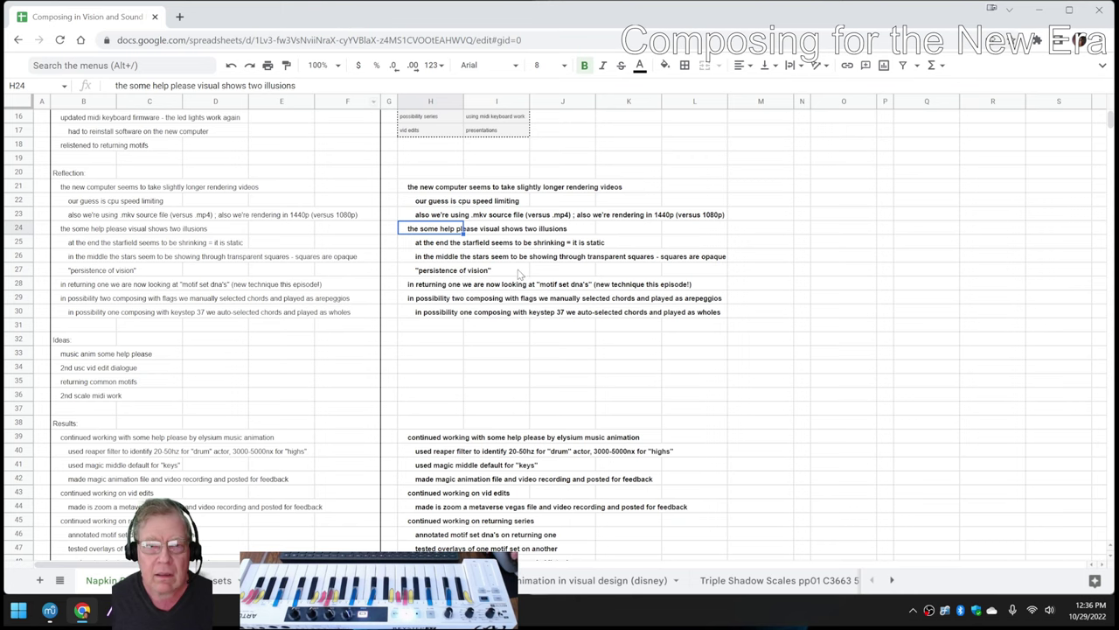
{"action": "left_click", "coordinate": [1041, 12]}
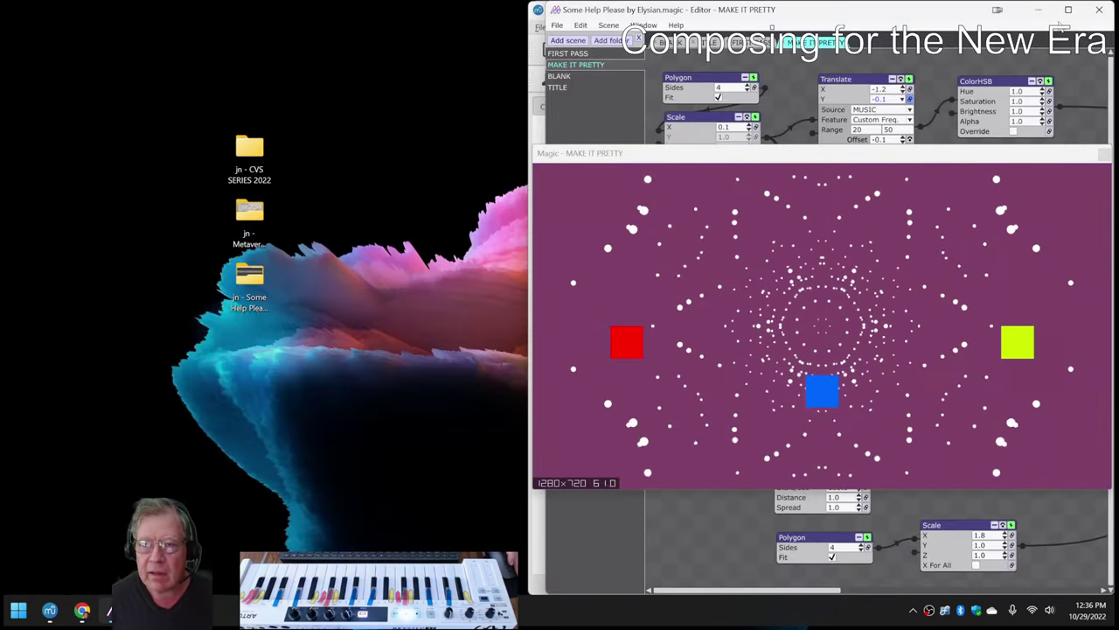
{"action": "left_click", "coordinate": [1068, 10]}
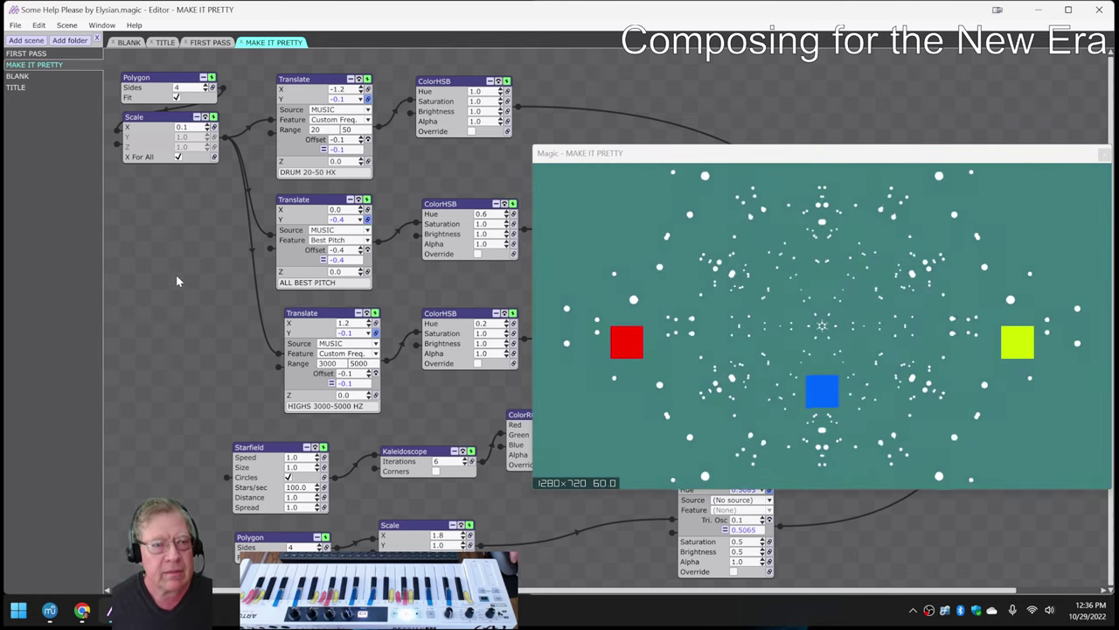
- Move the preview aside to expose the node graph, then centre it over the graph
{"action": "left_click_drag", "start_coordinate": [628, 154], "coordinate": [695, 125]}
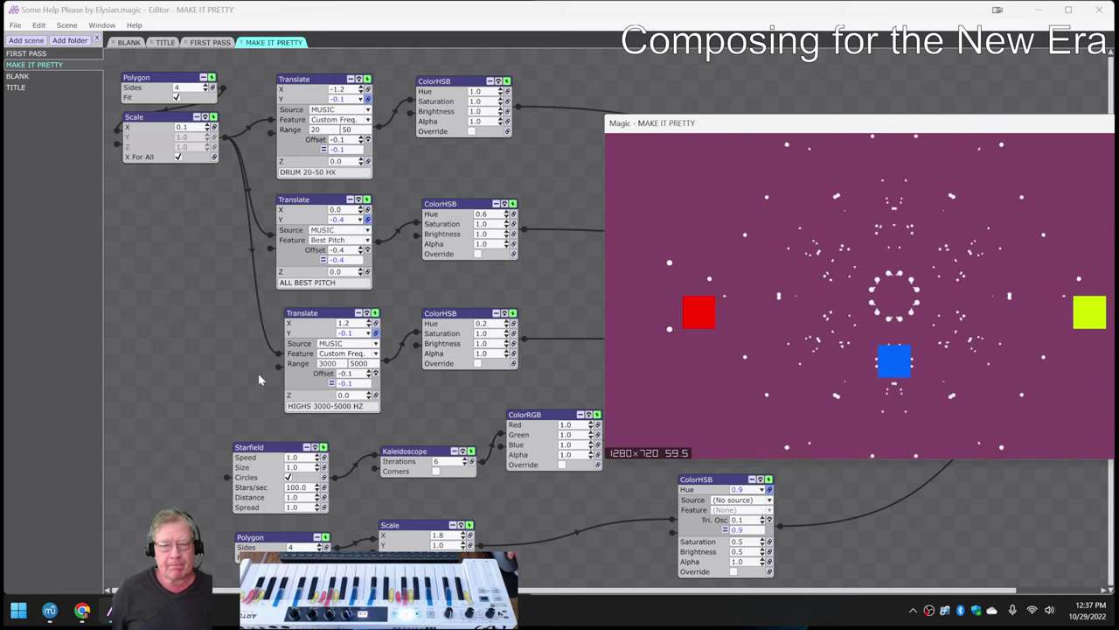
{"action": "left_click_drag", "start_coordinate": [689, 124], "coordinate": [385, 86]}
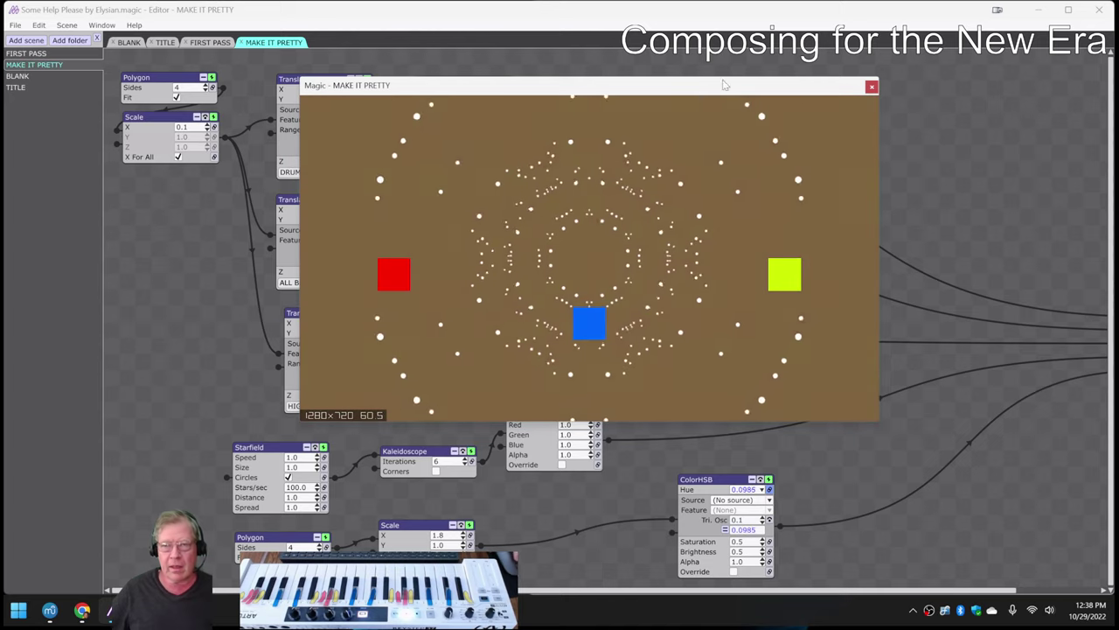
- After the colour cycle plays, minimize the Magic editor to reveal the Possibility Two score
{"action": "left_click", "coordinate": [1035, 11]}
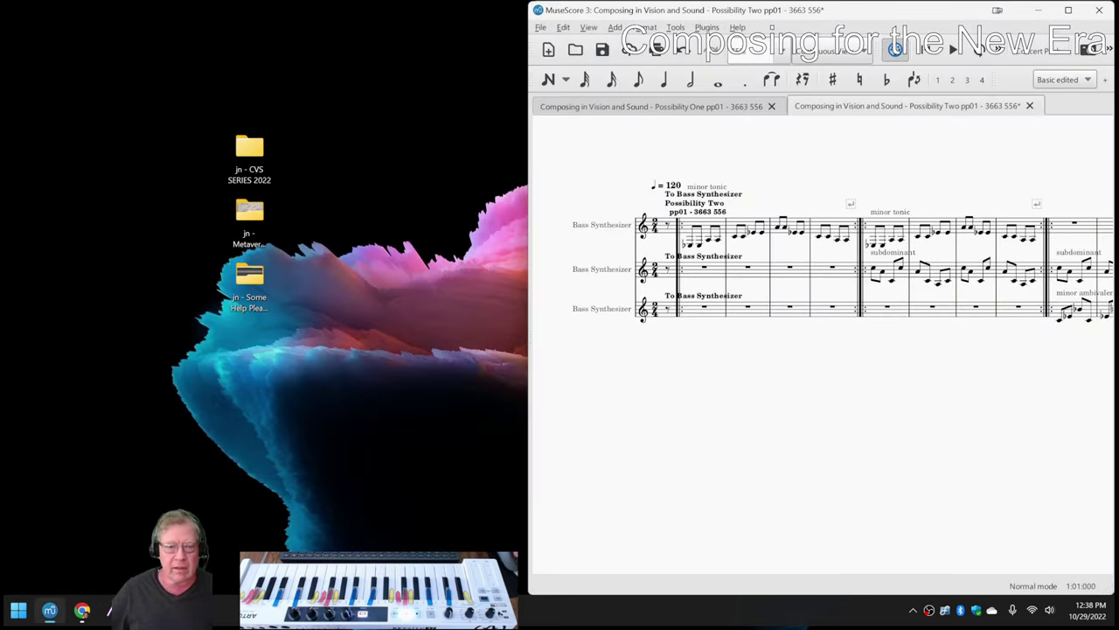
- Reopen the notes sheet at the continued vid edits note, then switch to VEGAS Pro
{"action": "left_click", "coordinate": [81, 612]}
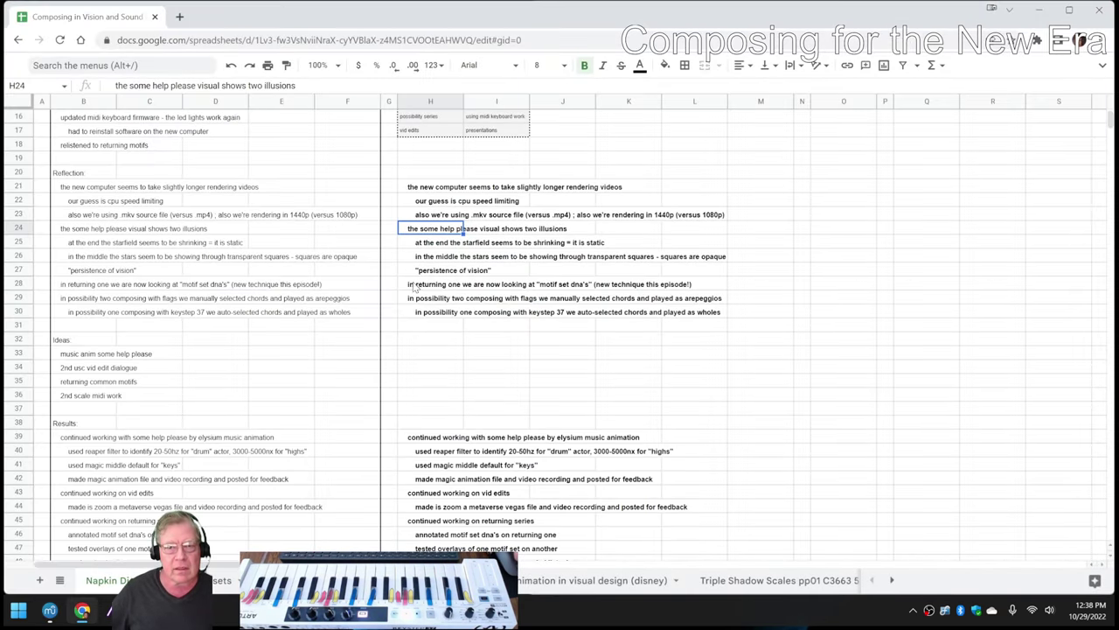
{"action": "left_click", "coordinate": [412, 498]}
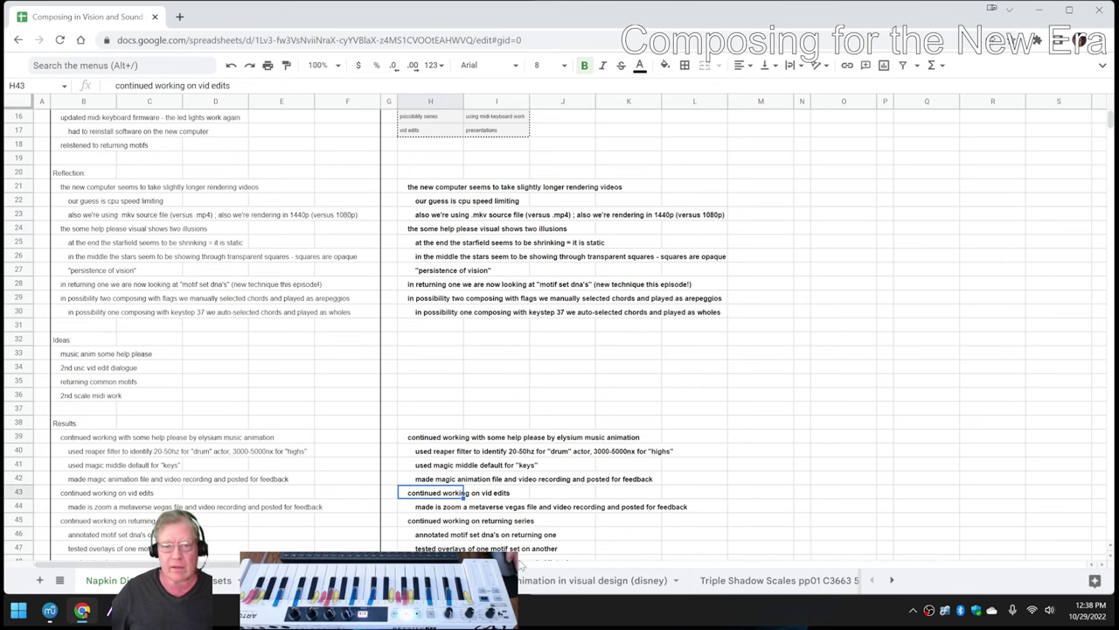
{"action": "key", "text": "alt+Tab"}
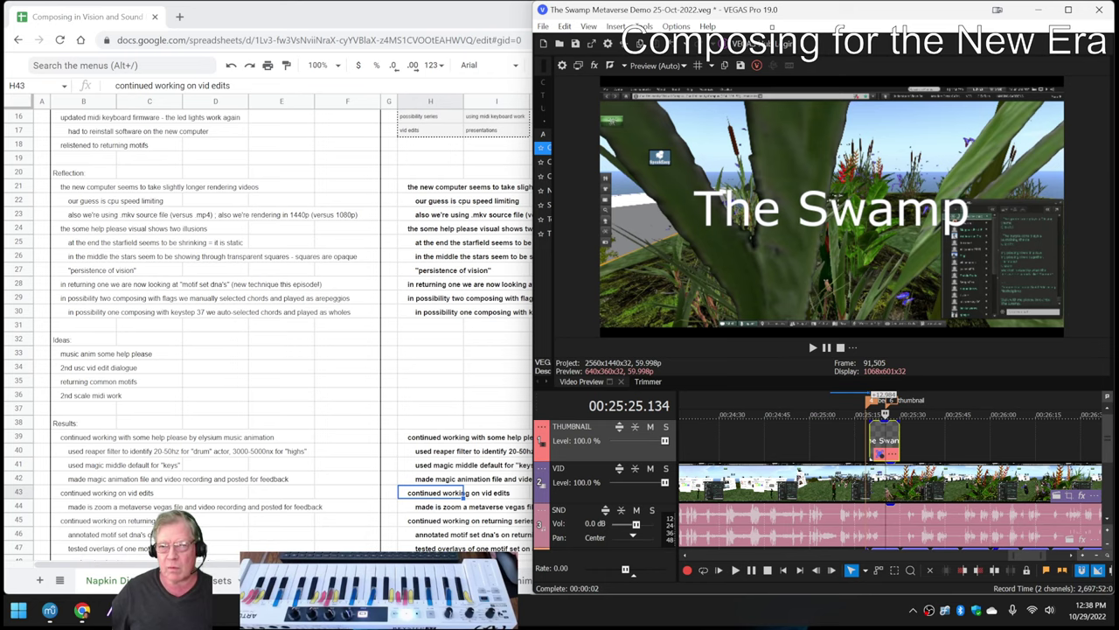
- Maximize VEGAS Pro and play The Swamp edit from the begin swamp vid edit marker, stopping at 25:18
{"action": "left_click", "coordinate": [1066, 11]}
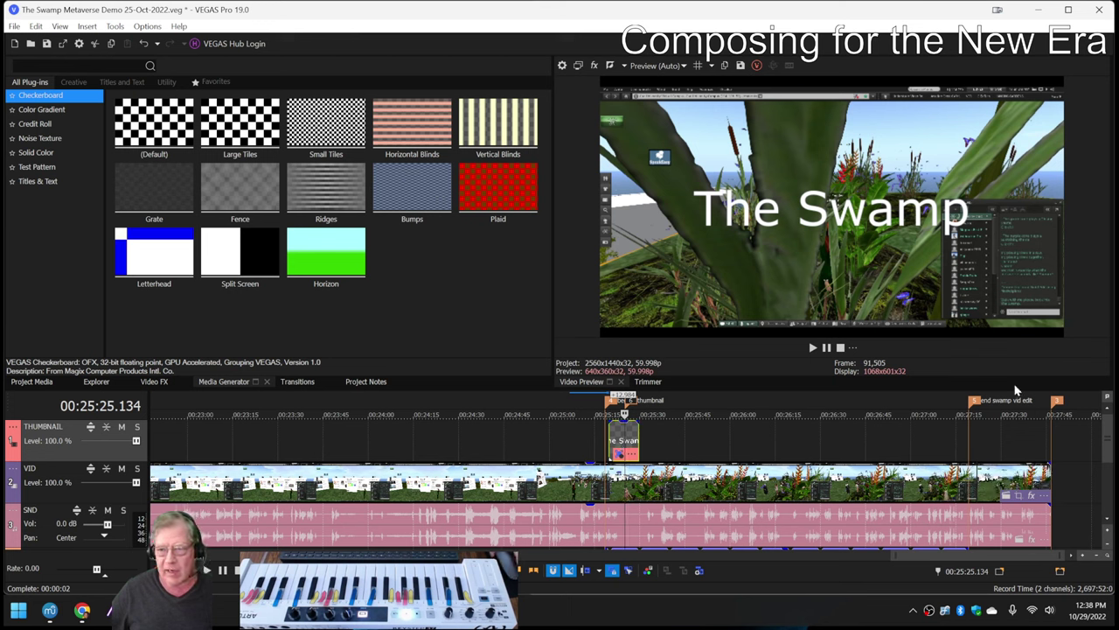
{"action": "left_click_drag", "start_coordinate": [1108, 452], "coordinate": [1108, 486]}
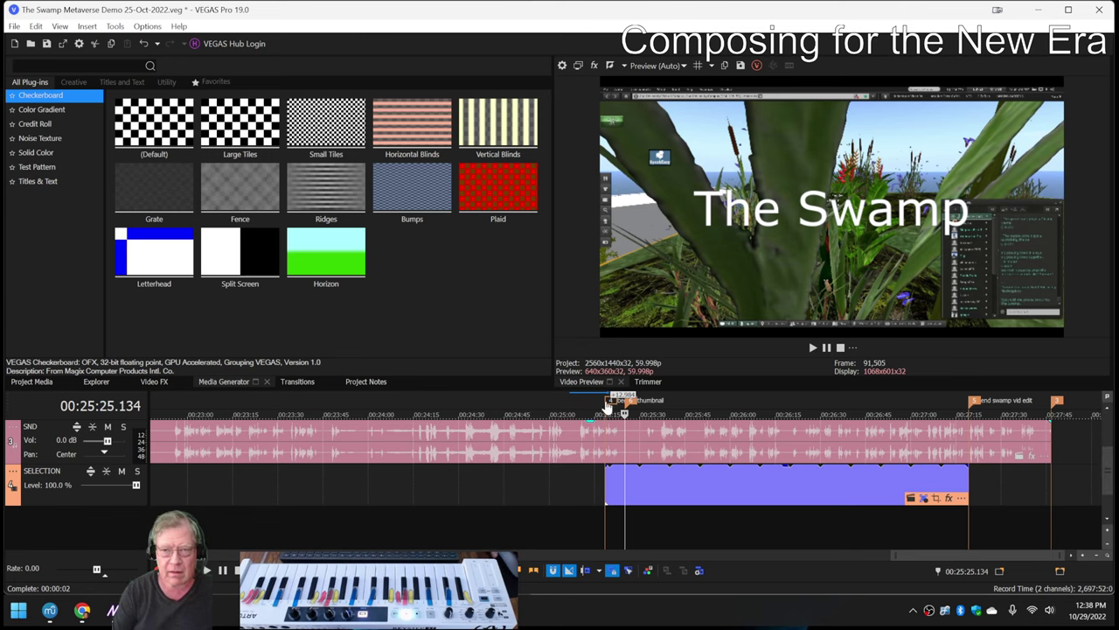
{"action": "left_click", "coordinate": [607, 406]}
{"action": "key", "text": "space"}
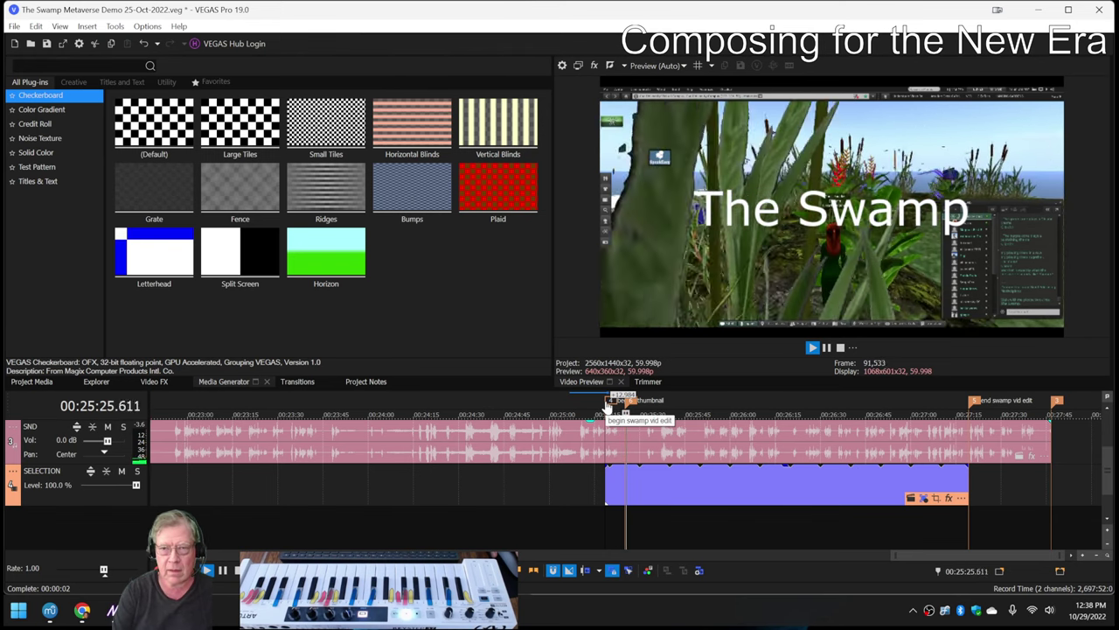
{"action": "key", "text": "space"}
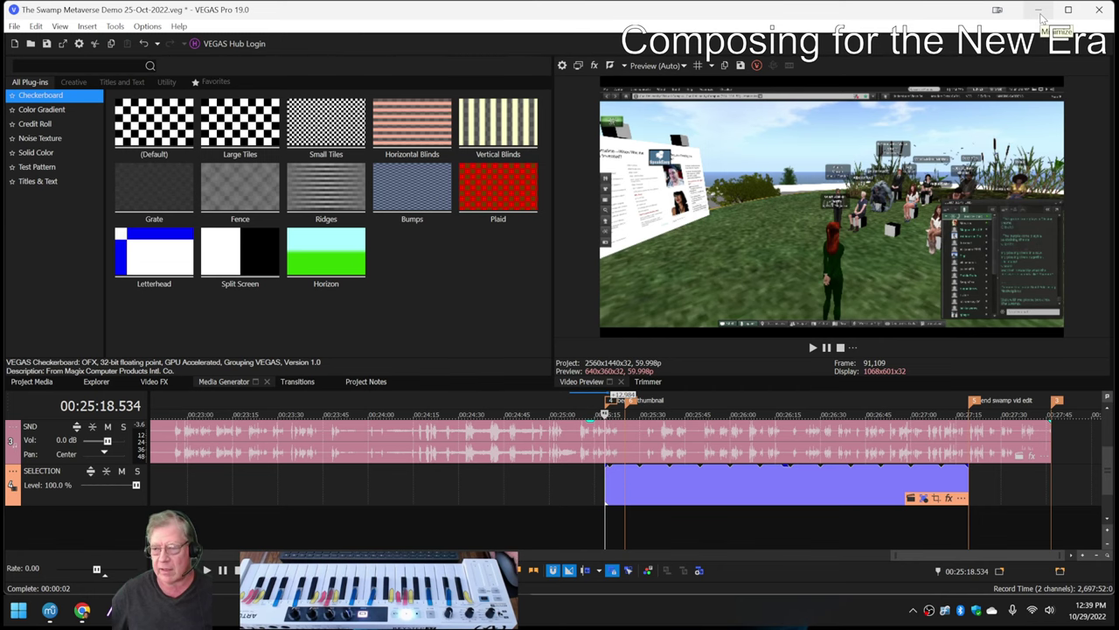
- Minimize VEGAS, select the returning series note in H45, and restore the MuseScore score
{"action": "left_click", "coordinate": [1039, 11]}
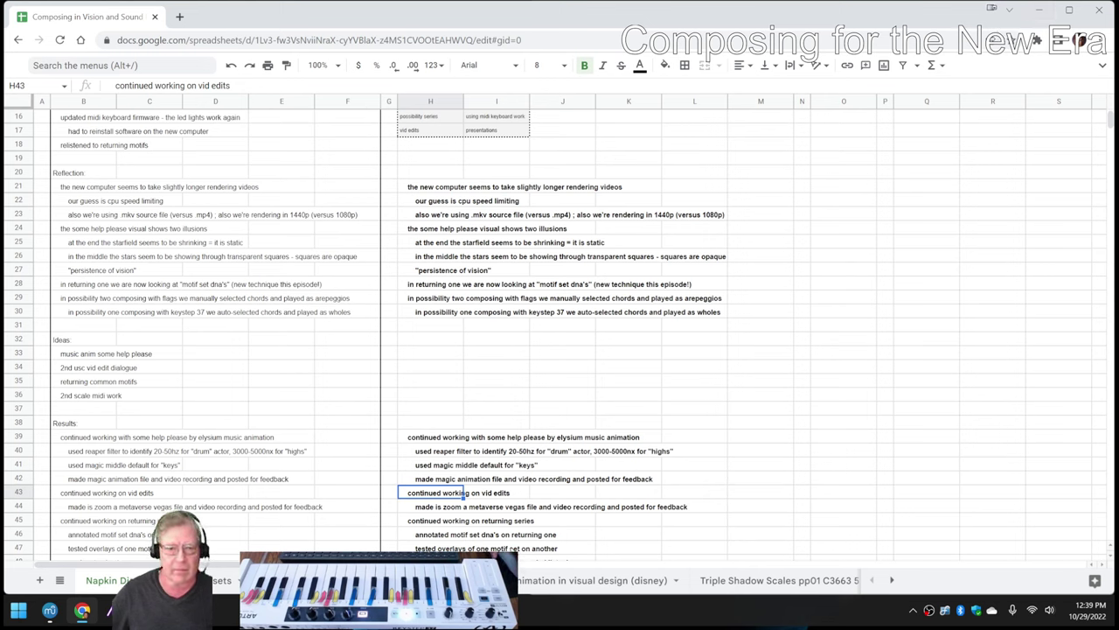
{"action": "left_click", "coordinate": [435, 524]}
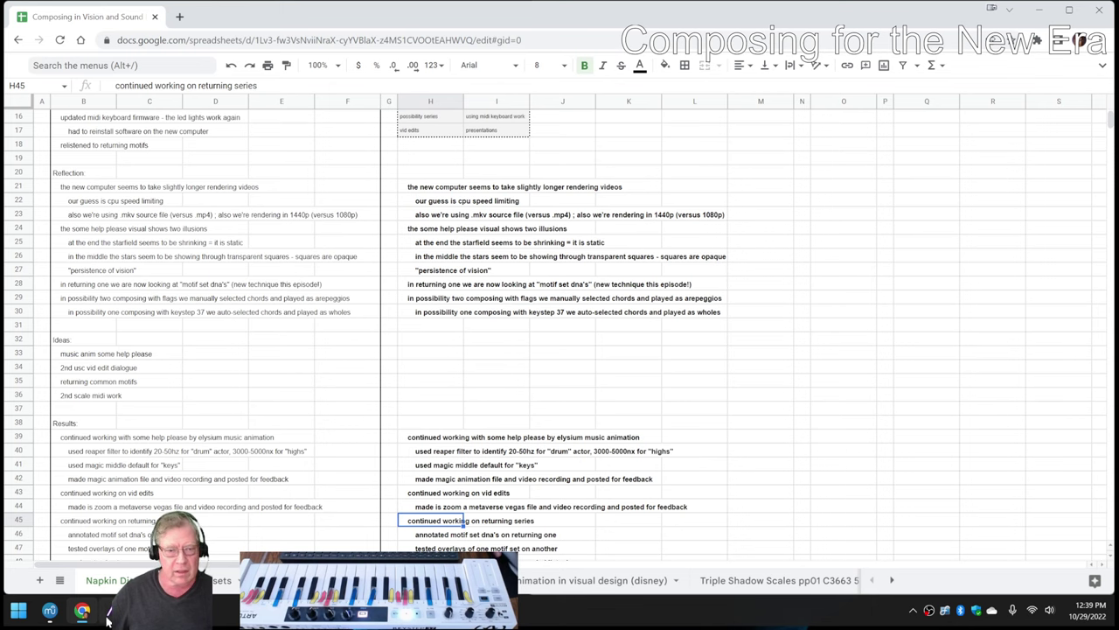
{"action": "left_click", "coordinate": [50, 612]}
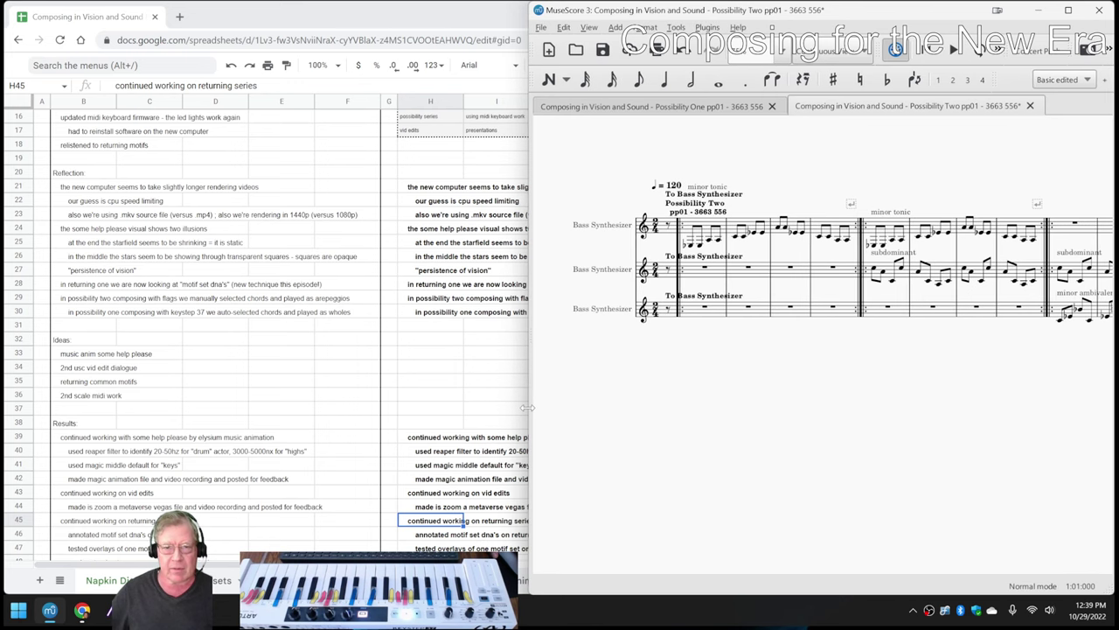
- Widen the MuseScore window over the spreadsheet, then maximize it to fill the screen
{"action": "left_click_drag", "start_coordinate": [528, 407], "coordinate": [5, 432]}
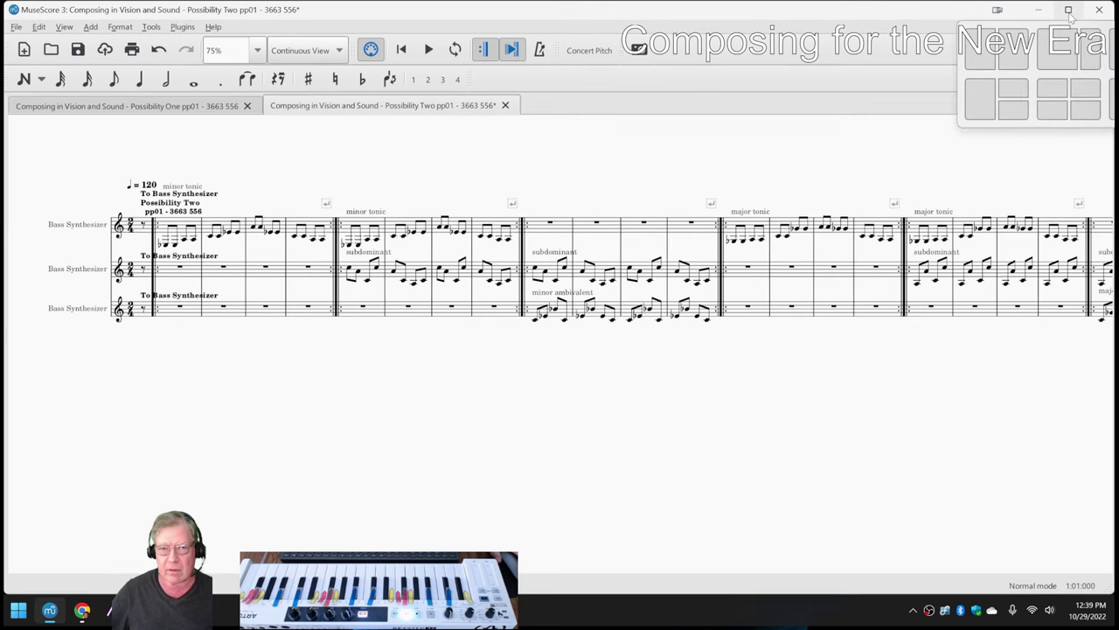
{"action": "left_click", "coordinate": [1068, 10]}
{"action": "left_click", "coordinate": [1068, 11]}
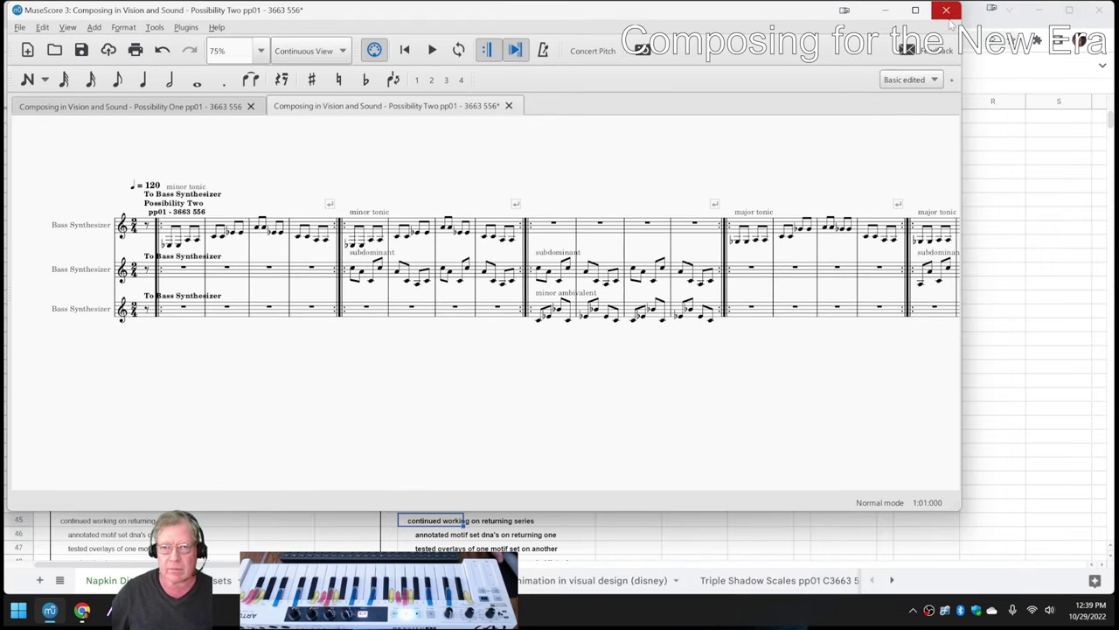
{"action": "left_click", "coordinate": [915, 12]}
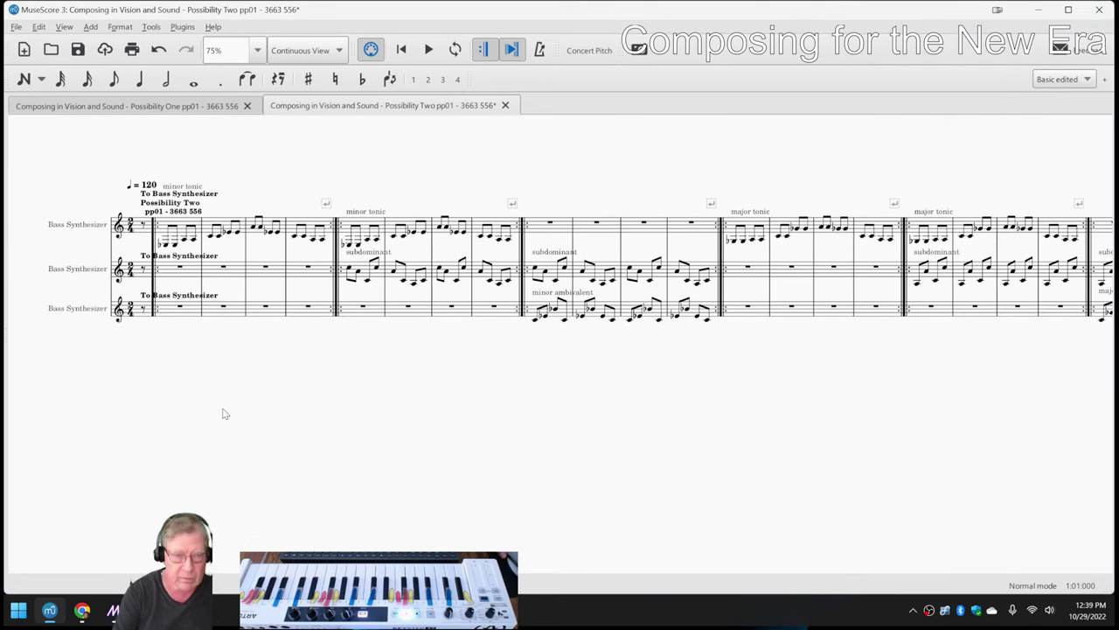
- Select the opening rest with Ctrl+Home and play Possibility Two from the beginning
{"action": "key", "text": "ctrl+Home"}
{"action": "key", "text": "space"}
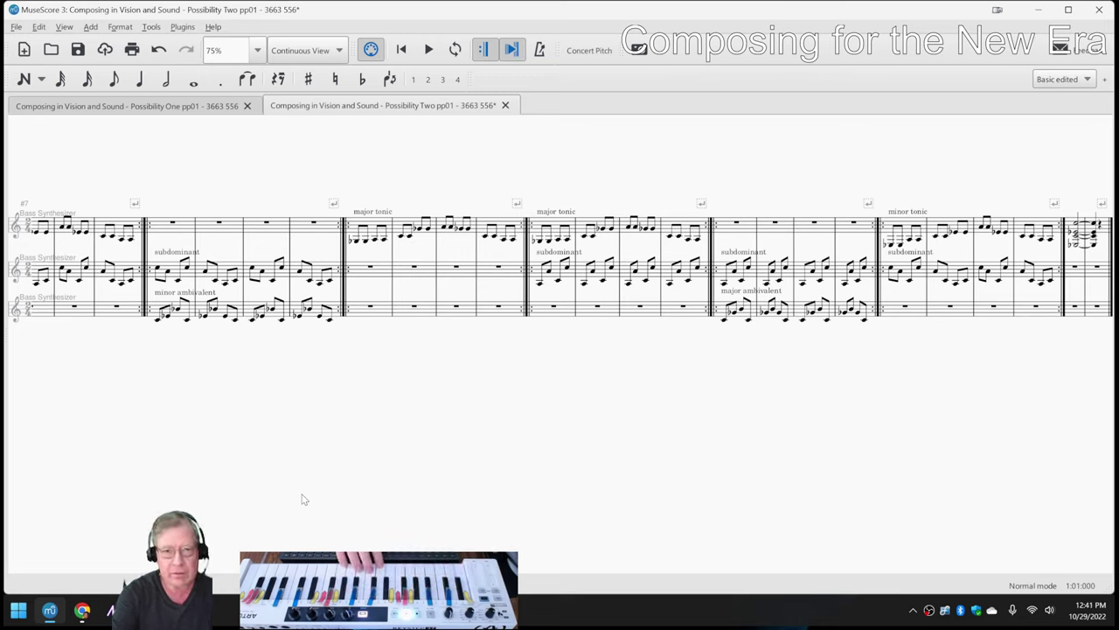
{"action": "left_click", "coordinate": [368, 308]}
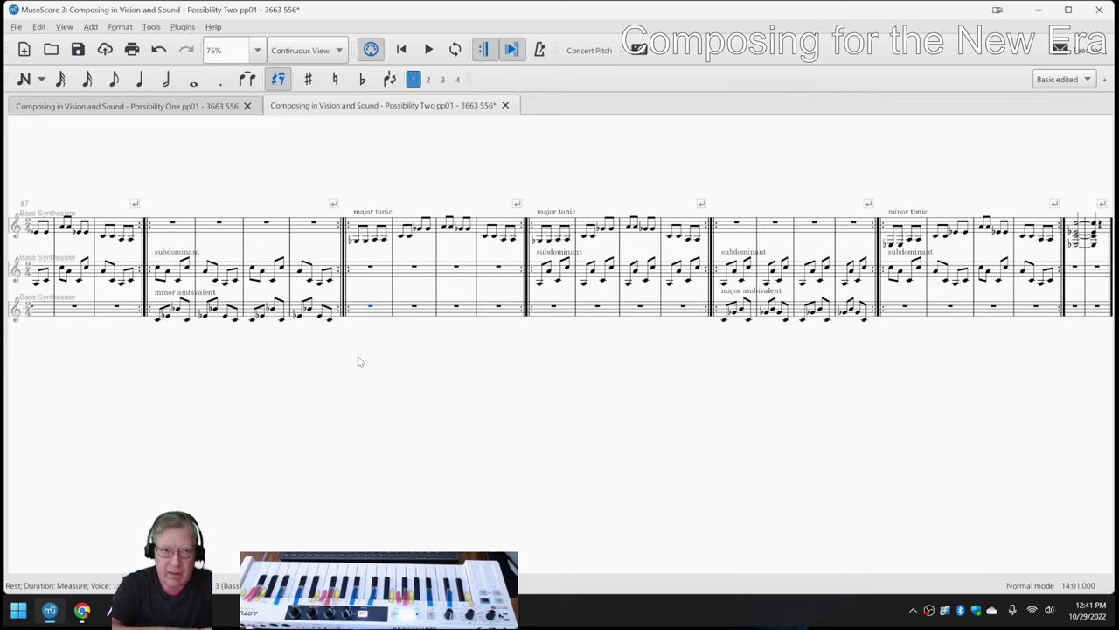
- Play the Possibility One score briefly from the Theme Three passage, then return to Possibility Two
{"action": "left_click", "coordinate": [155, 106]}
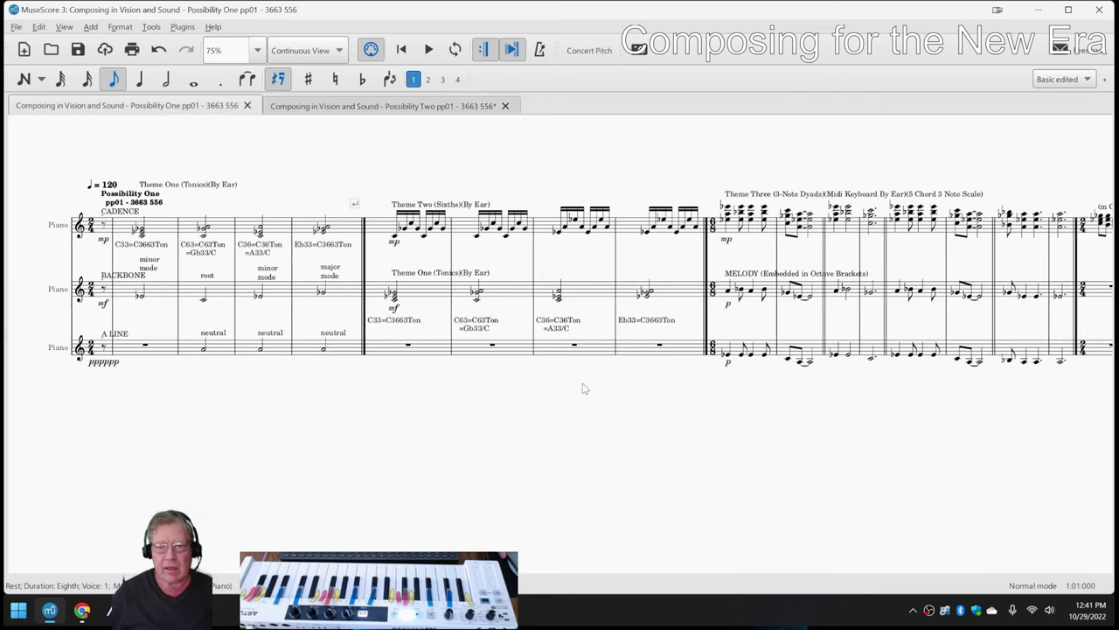
{"action": "key", "text": "5"}
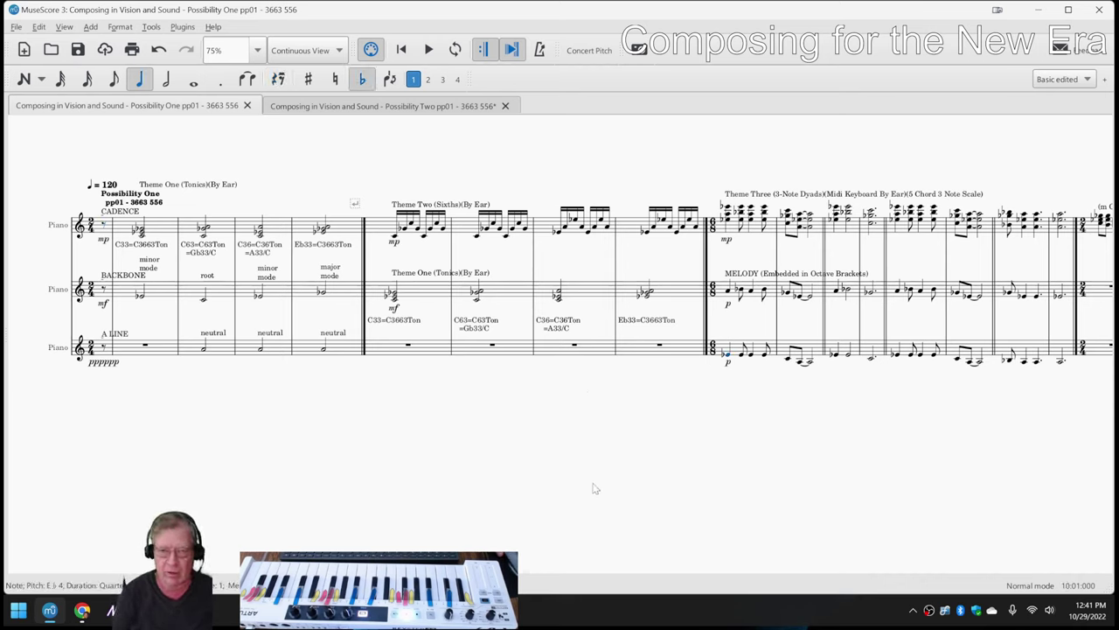
{"action": "key", "text": "space"}
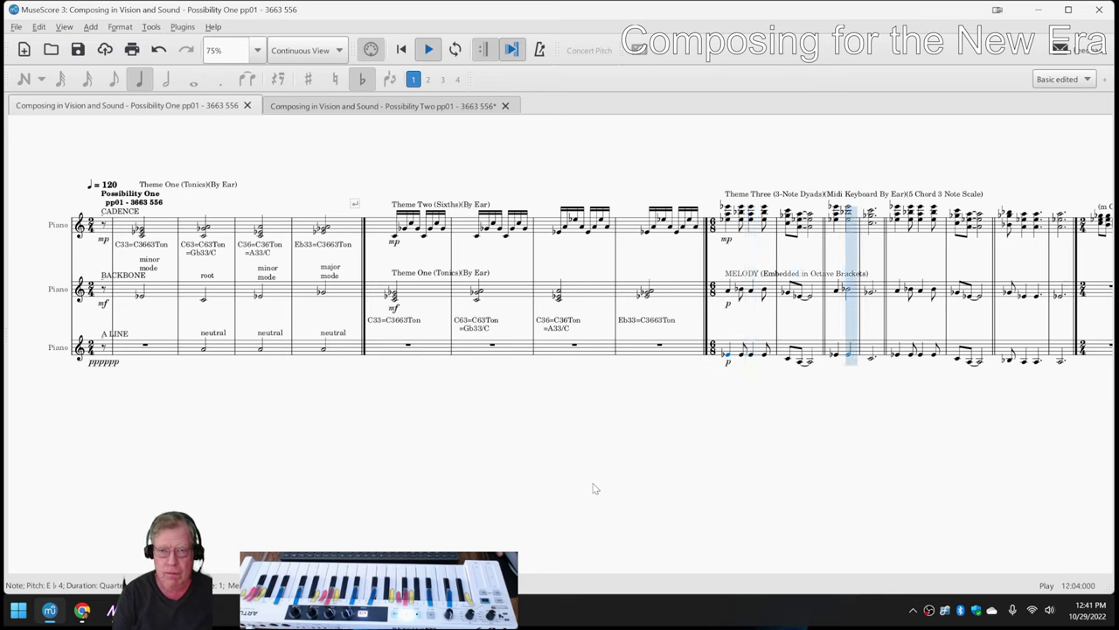
{"action": "key", "text": "space"}
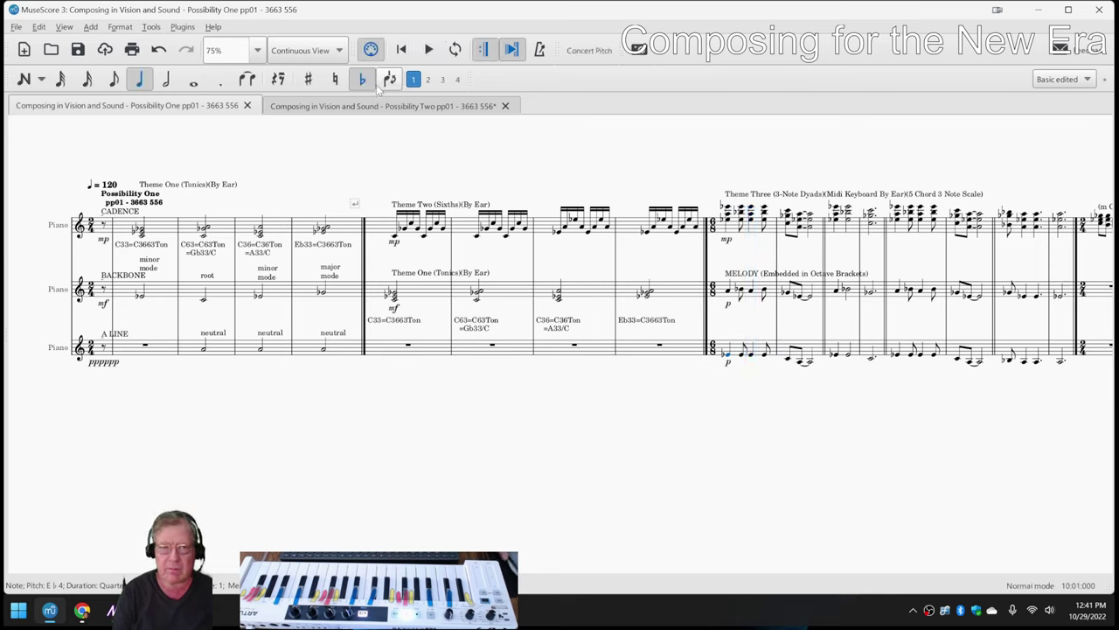
{"action": "left_click", "coordinate": [382, 106]}
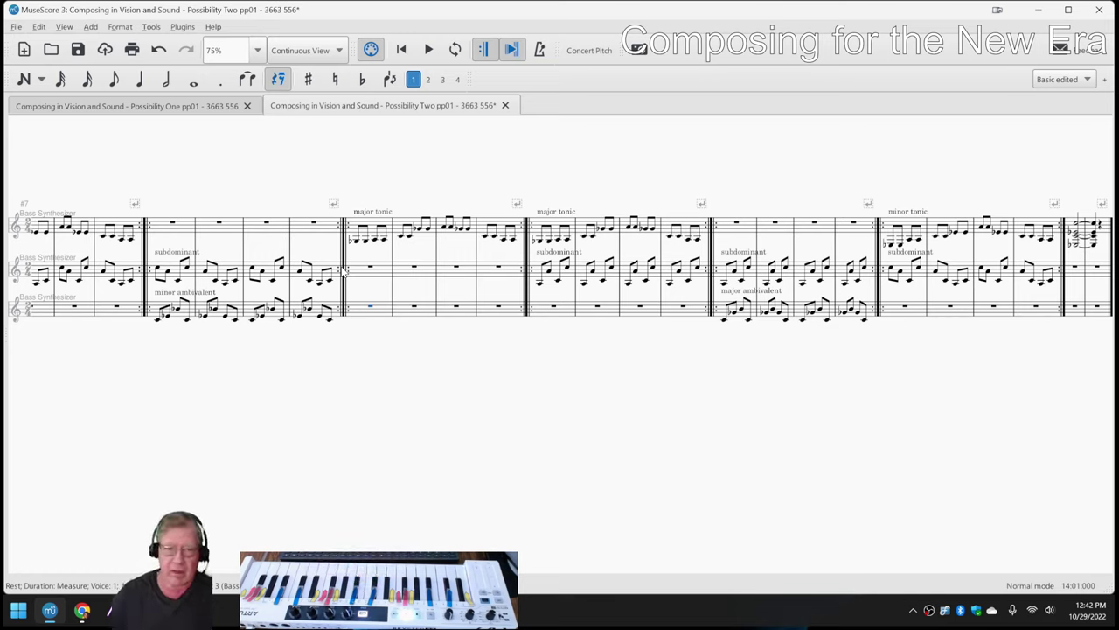
- Select the first note of the major ambivalent passage, then return to the Google Sheets notes
{"action": "left_click", "coordinate": [725, 320]}
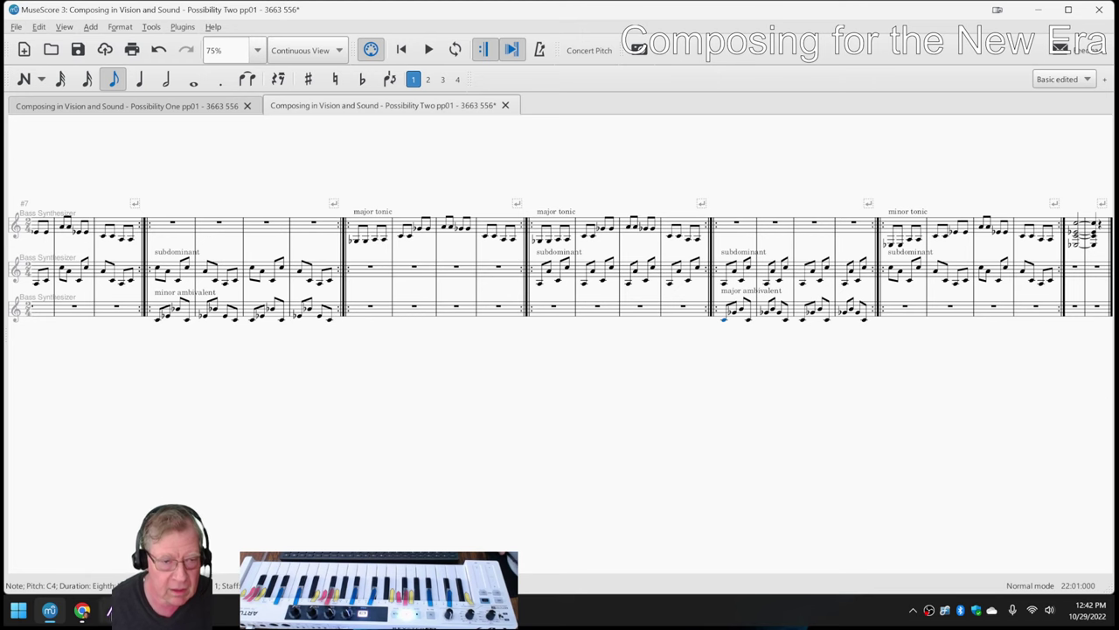
{"action": "left_click", "coordinate": [81, 610]}
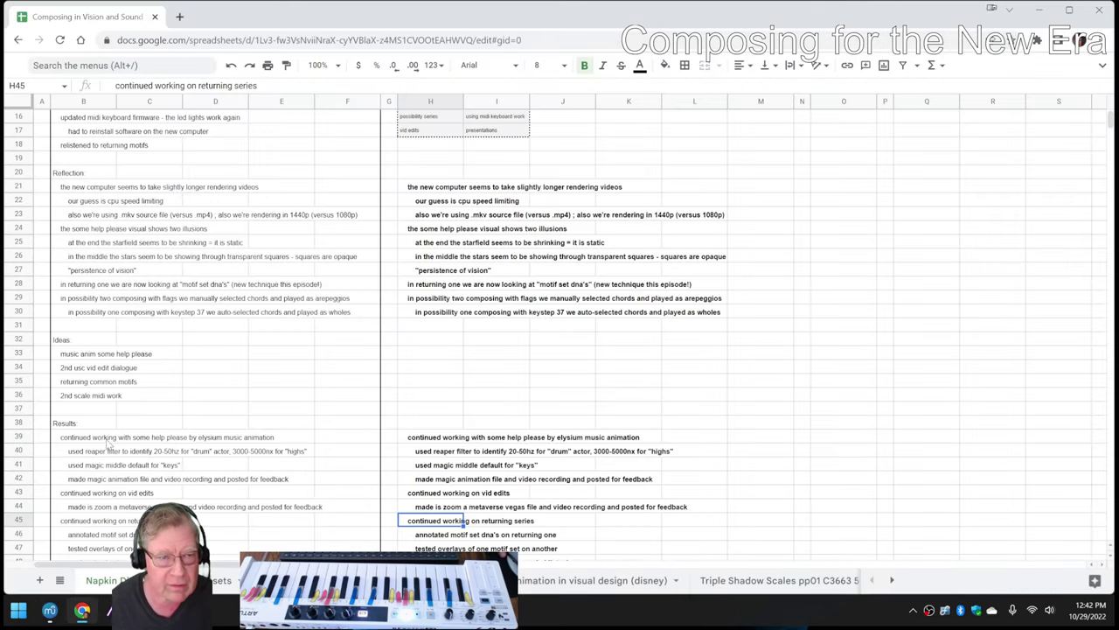
- Review the Ideas Next Time entries: music animation, KeyStep 37 custom scale, metaverse video edit
{"action": "scroll", "coordinate": [112, 442], "scroll_direction": "down", "scroll_amount": 4}
{"action": "scroll", "coordinate": [121, 435], "scroll_direction": "down", "scroll_amount": 4}
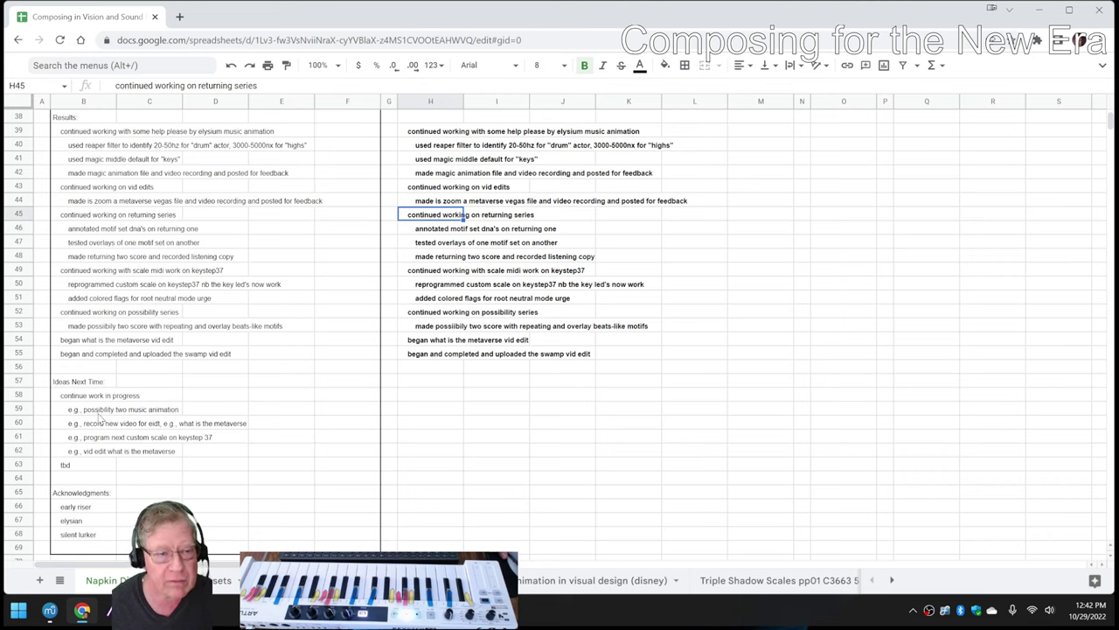
{"action": "left_click", "coordinate": [100, 413]}
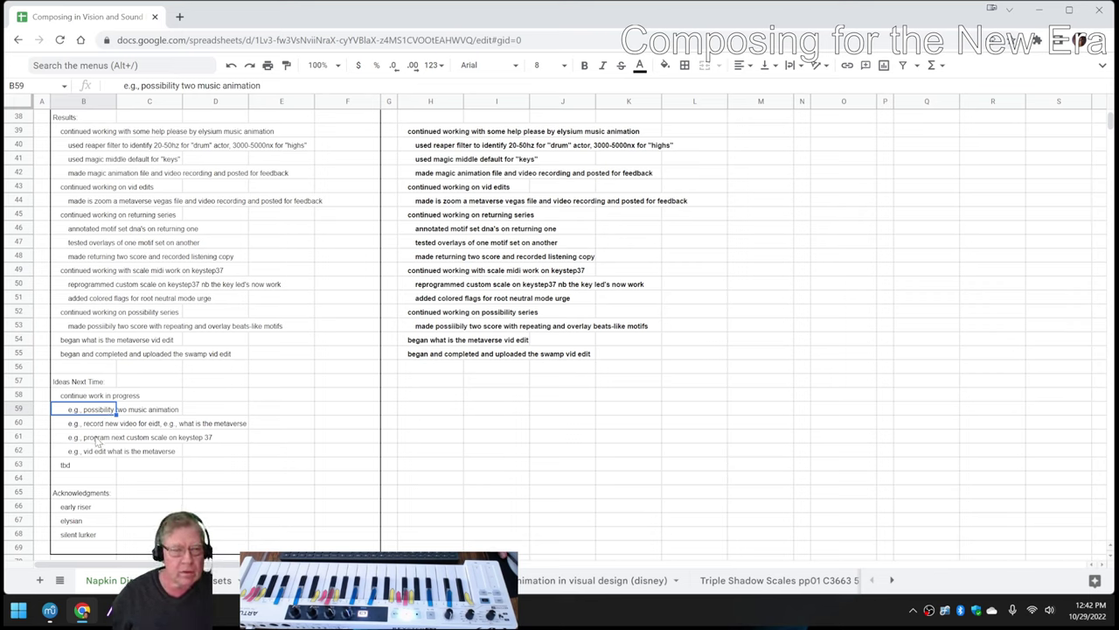
{"action": "left_click", "coordinate": [97, 440]}
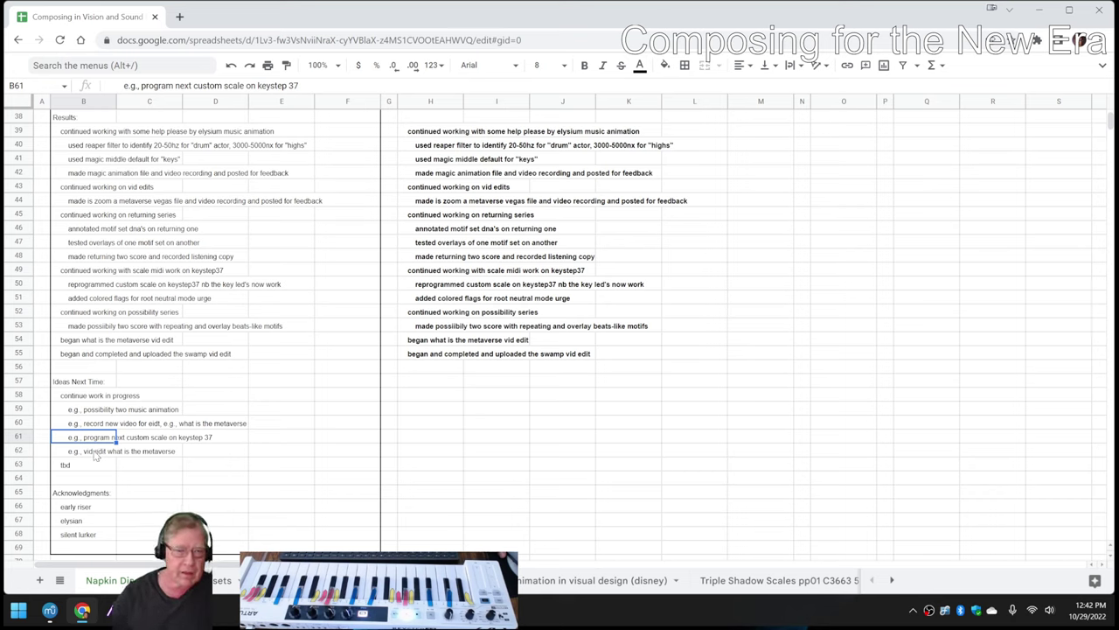
{"action": "left_click", "coordinate": [96, 453]}
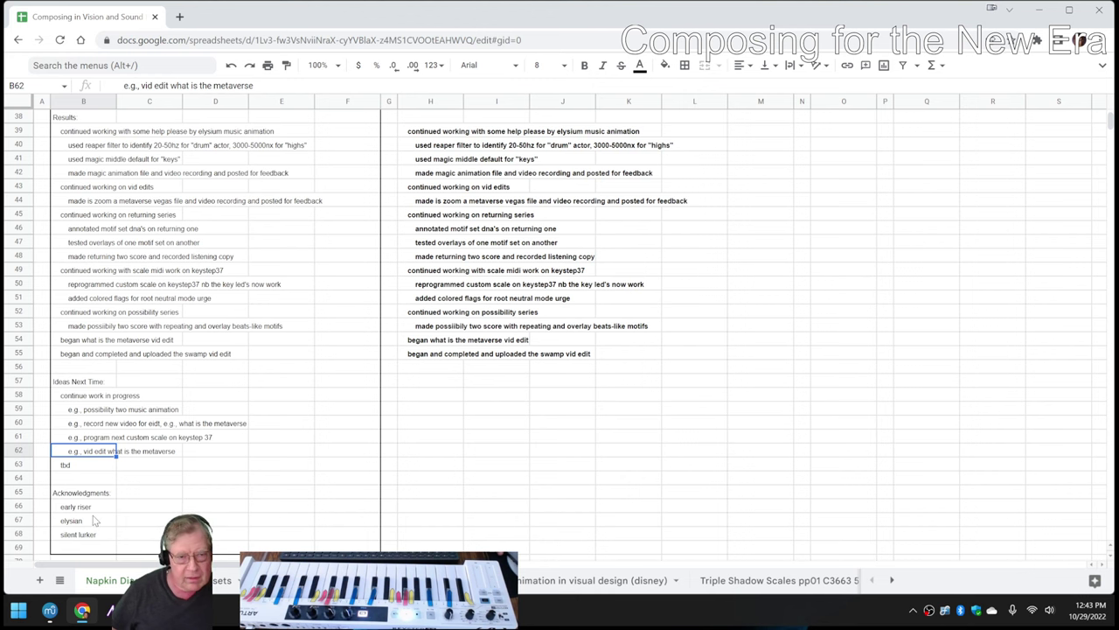
{"action": "scroll", "coordinate": [79, 521], "scroll_direction": "down", "scroll_amount": 2}
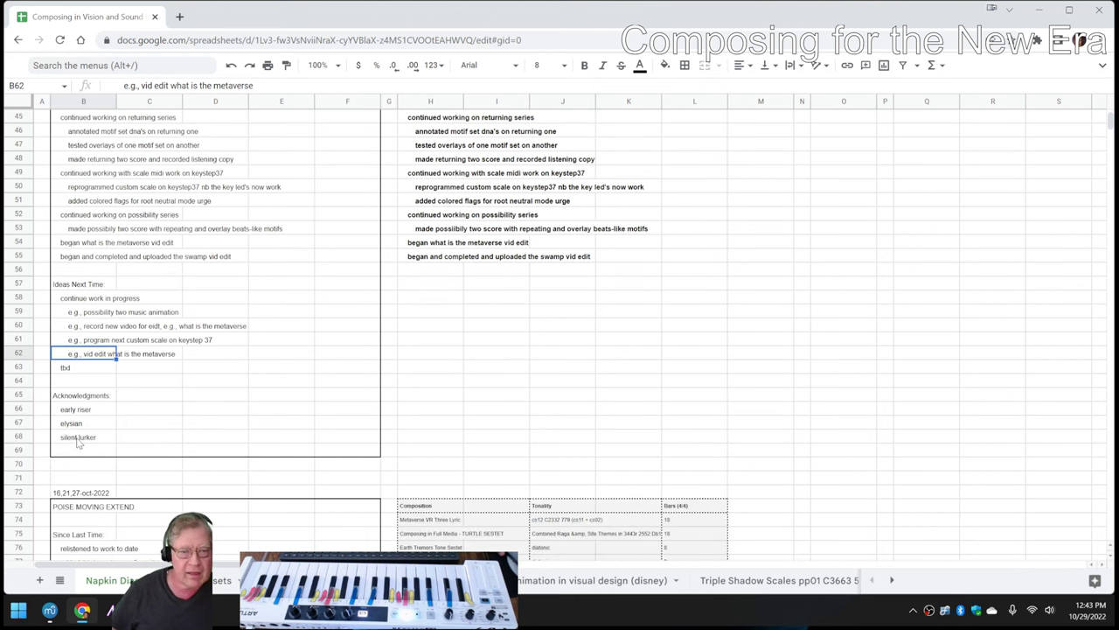